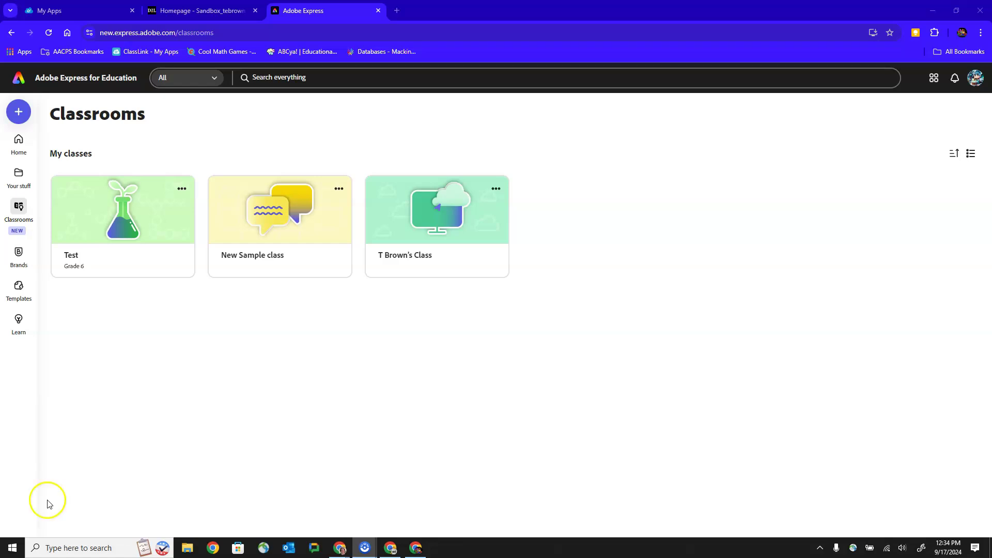
- From the Brightspace course announcement, follow the Adobe Express class join link
left_click(220, 11)
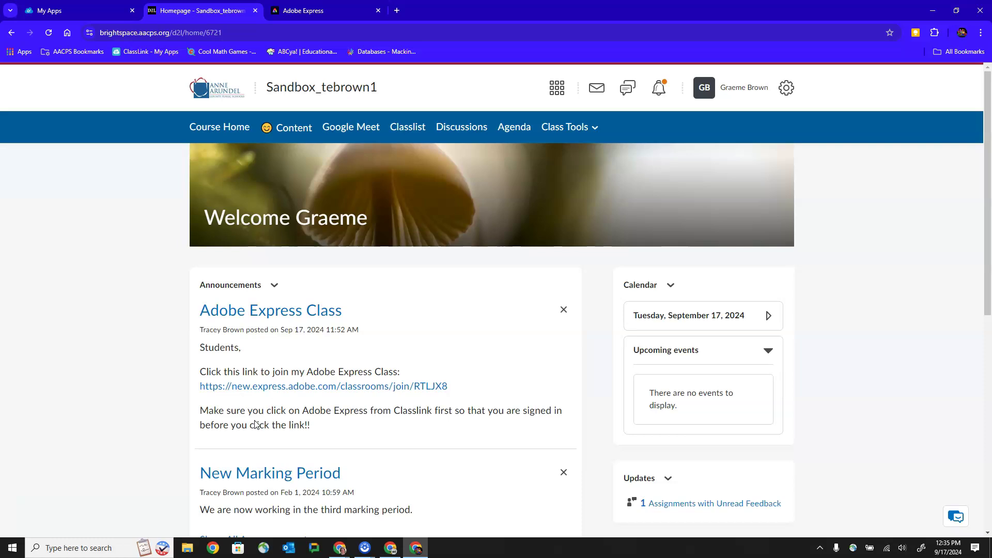
left_click(324, 12)
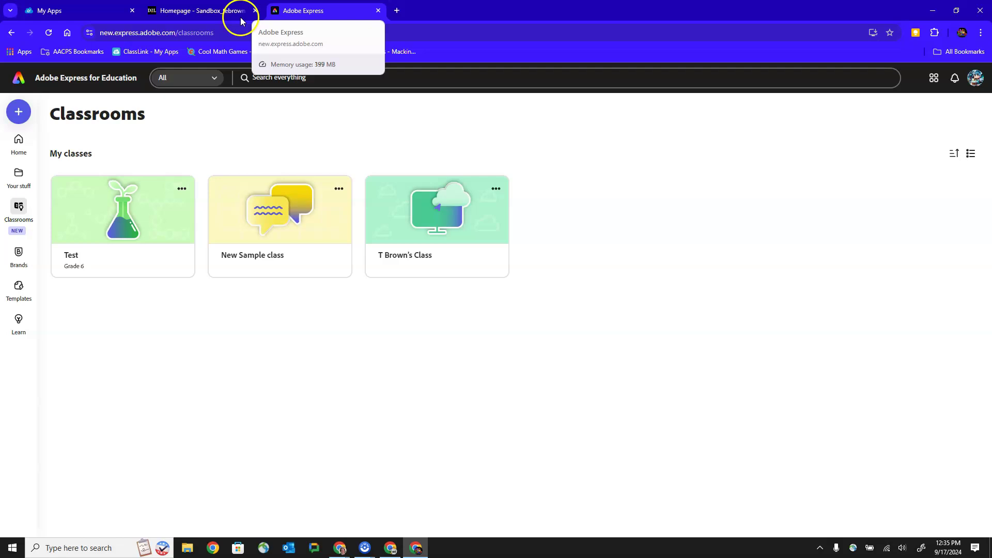
left_click(215, 11)
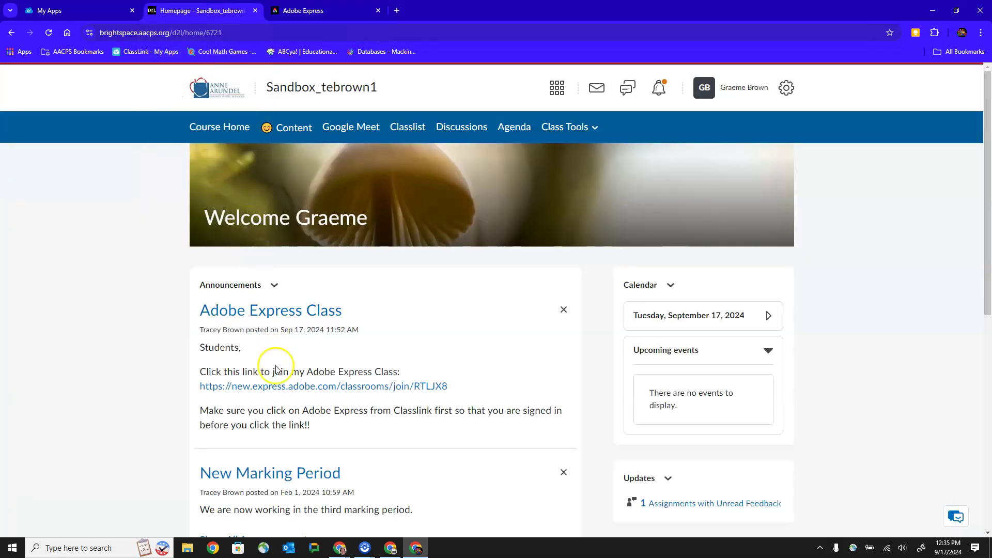
left_click(282, 391)
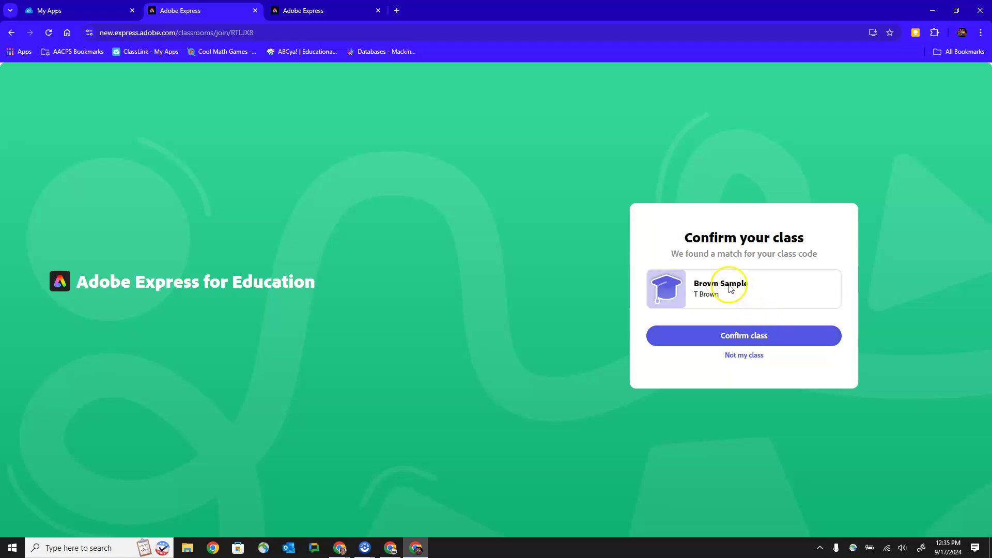
- Confirm Brown Sample as the correct class and join it
left_click(737, 337)
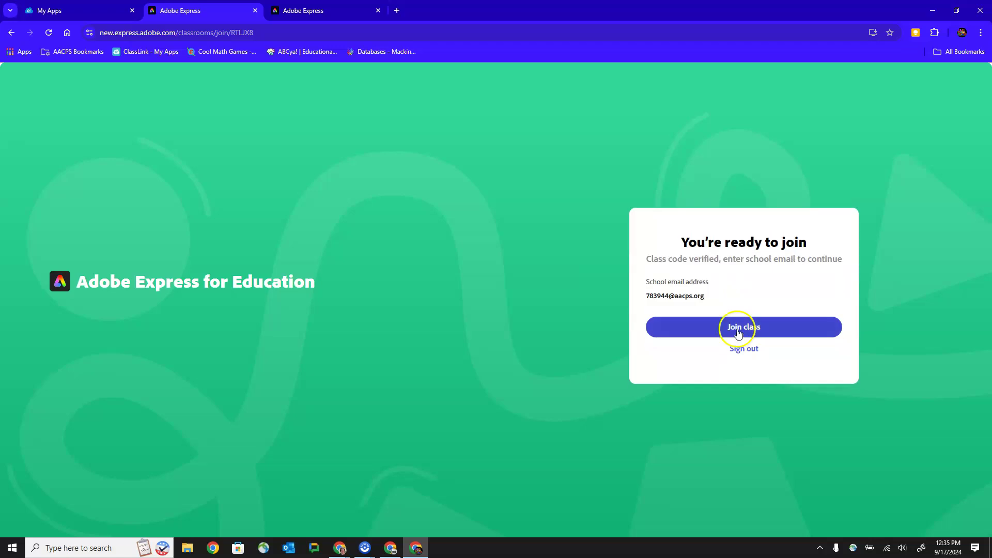
left_click(738, 335)
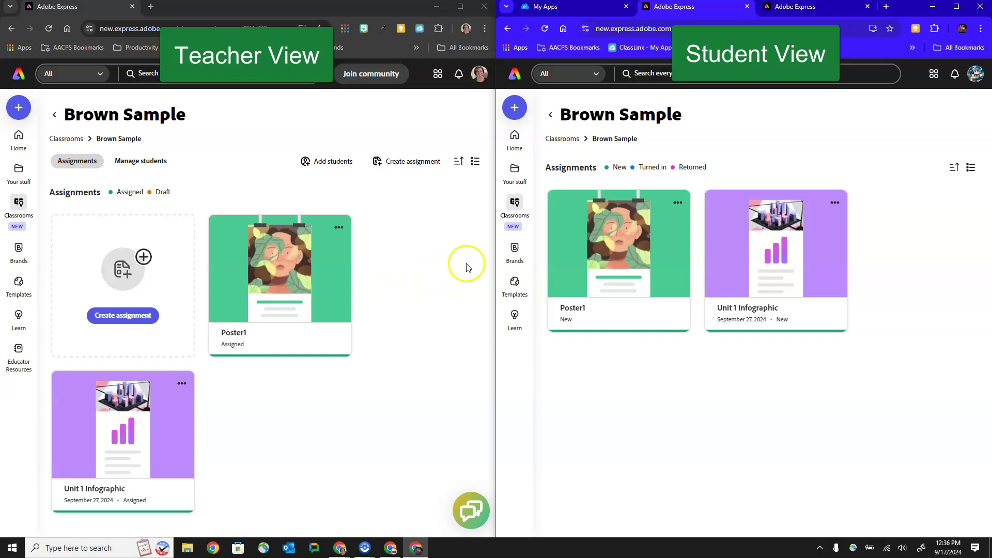
- Open the Poster1 assignment card and start it to get a blank poster
left_click(619, 266)
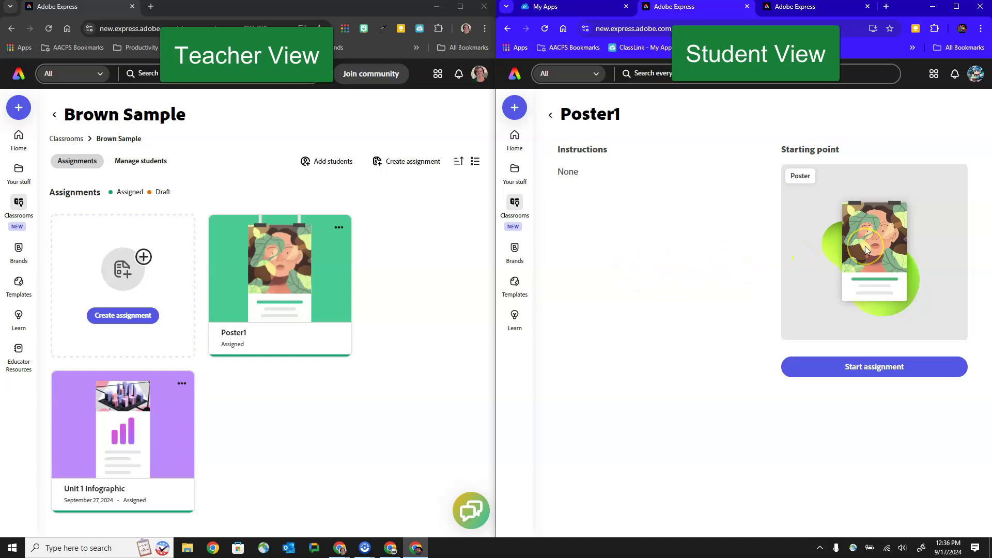
left_click(872, 371)
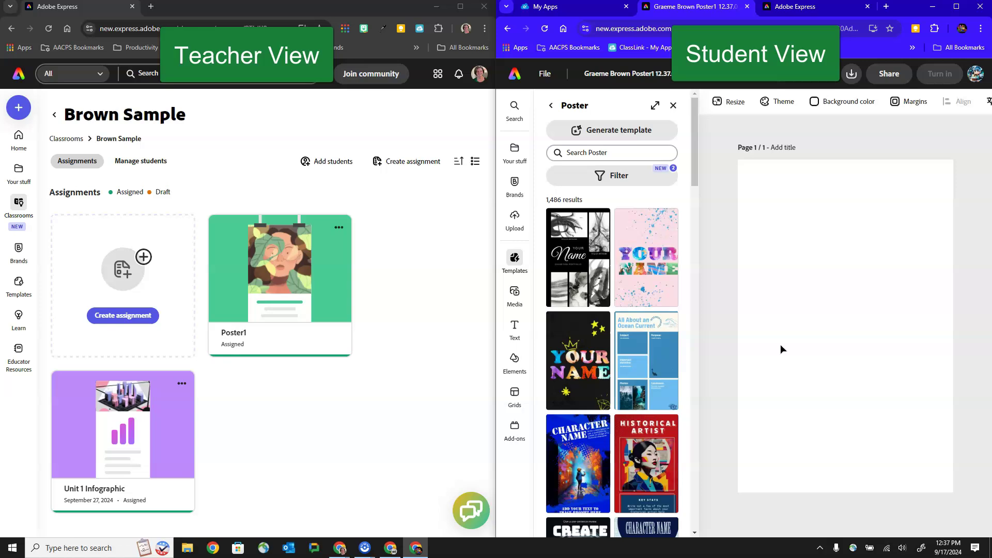
- Search the poster templates for 'back to school'
left_click(588, 160)
scroll(621, 290, "down", 6)
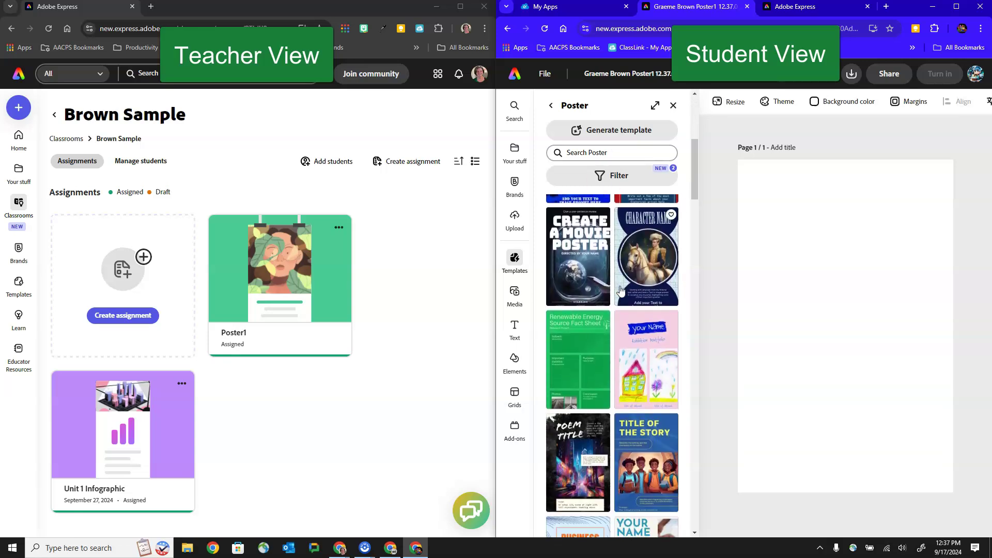
scroll(620, 290, "up", 6)
left_click(621, 154)
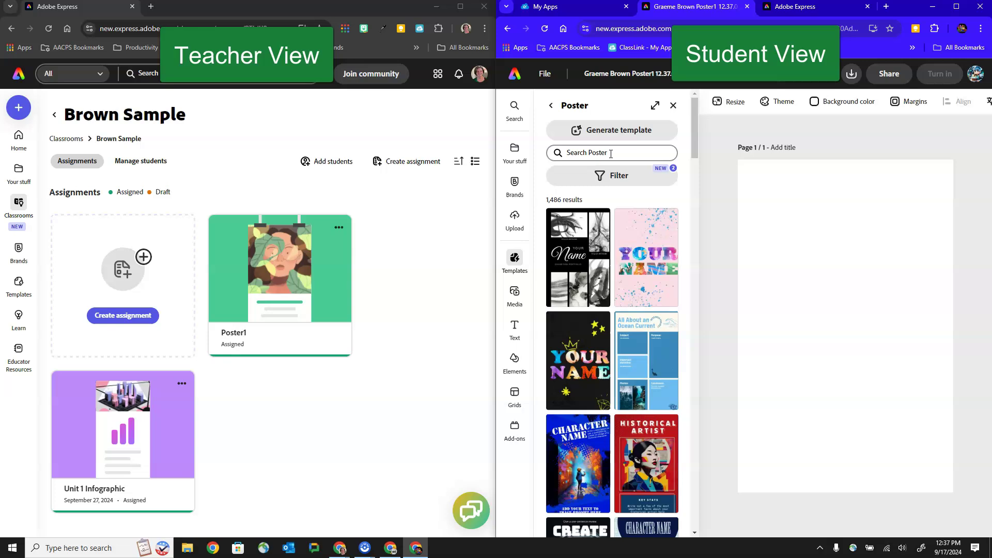
left_click(611, 154)
type("back to school")
key("Return")
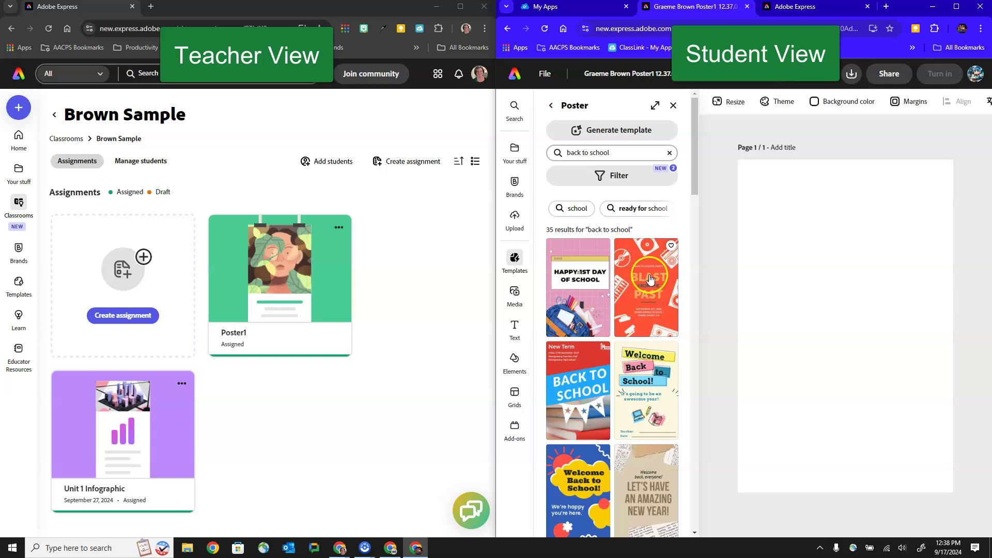
- Apply the cream 'Welcome Back to School!' template instead of the blue one
scroll(653, 320, "down", 3)
scroll(657, 324, "down", 1)
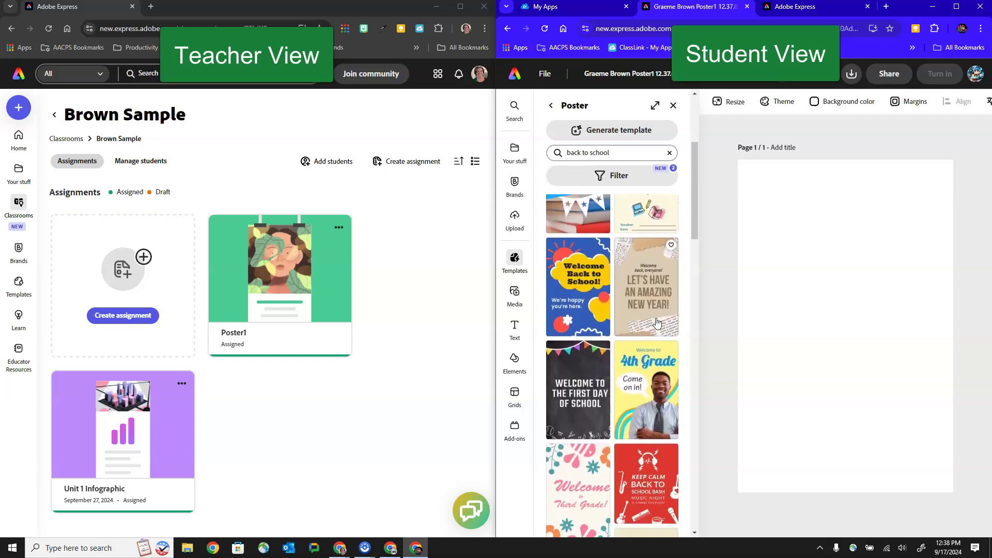
left_click(570, 280)
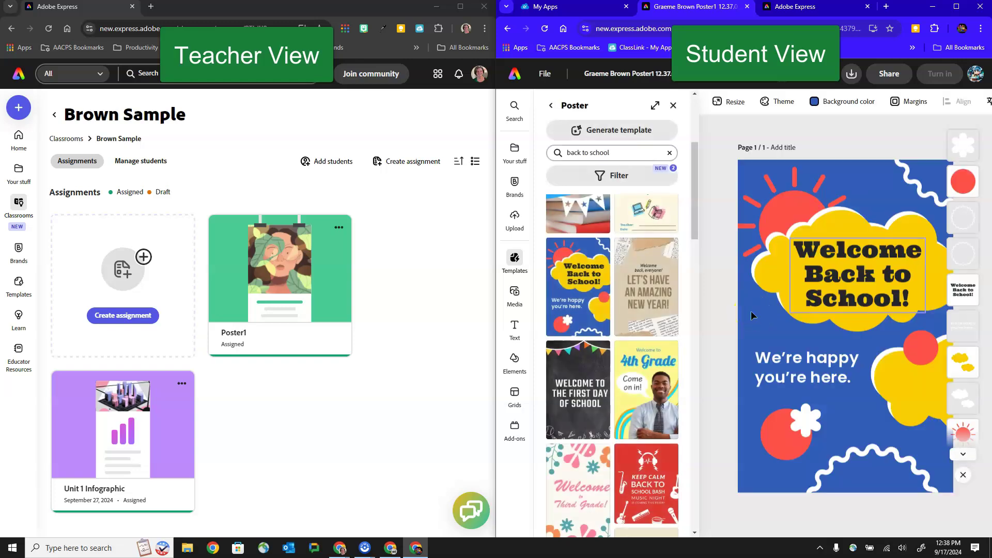
left_click(636, 216)
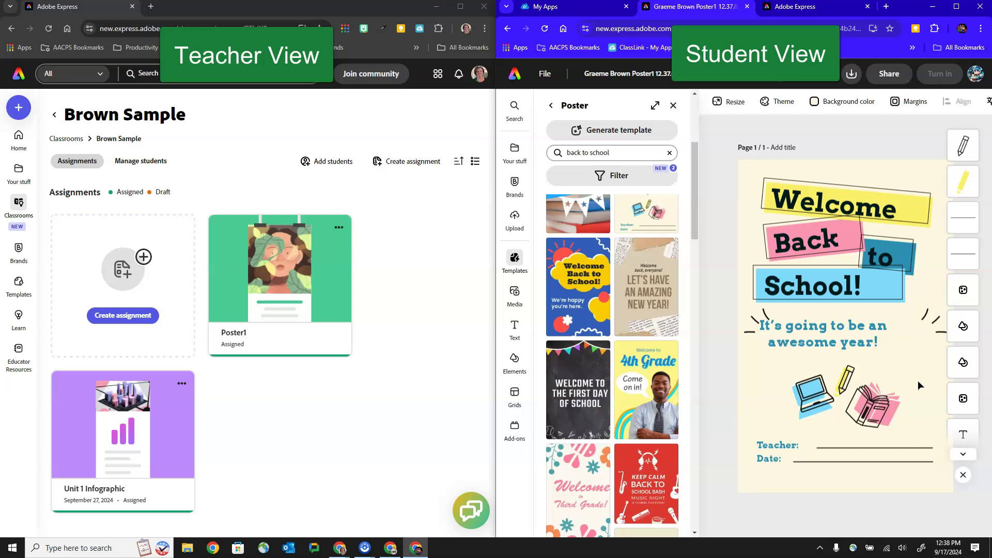
left_click(861, 385)
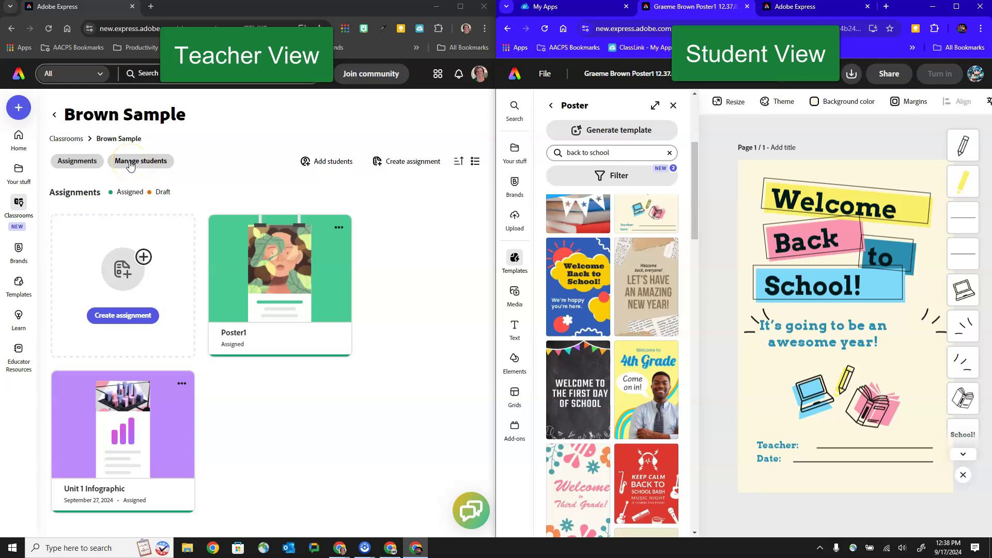
- In Teacher View, open the Poster1 student work showing the 'Can't wait for 24-25' subtitle
left_click(278, 279)
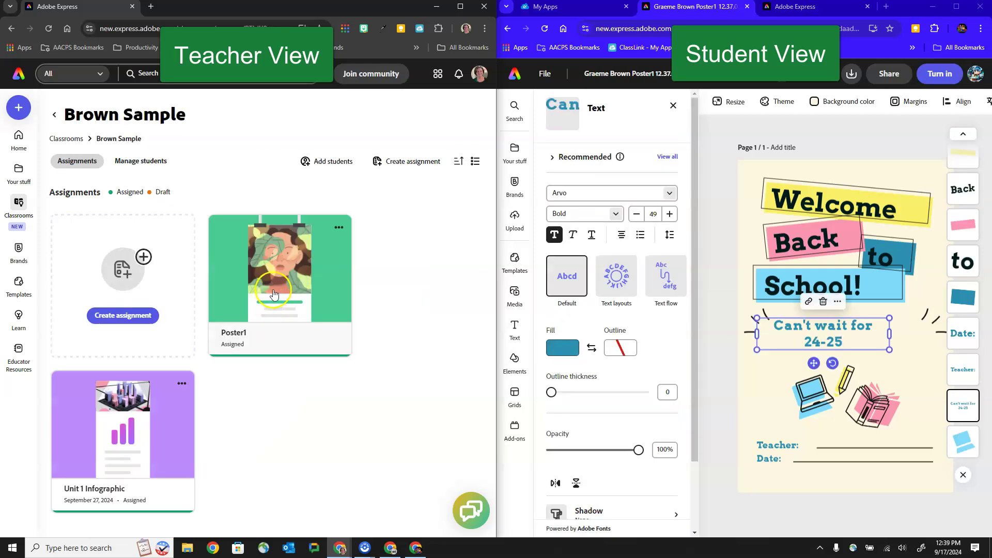
left_click(274, 293)
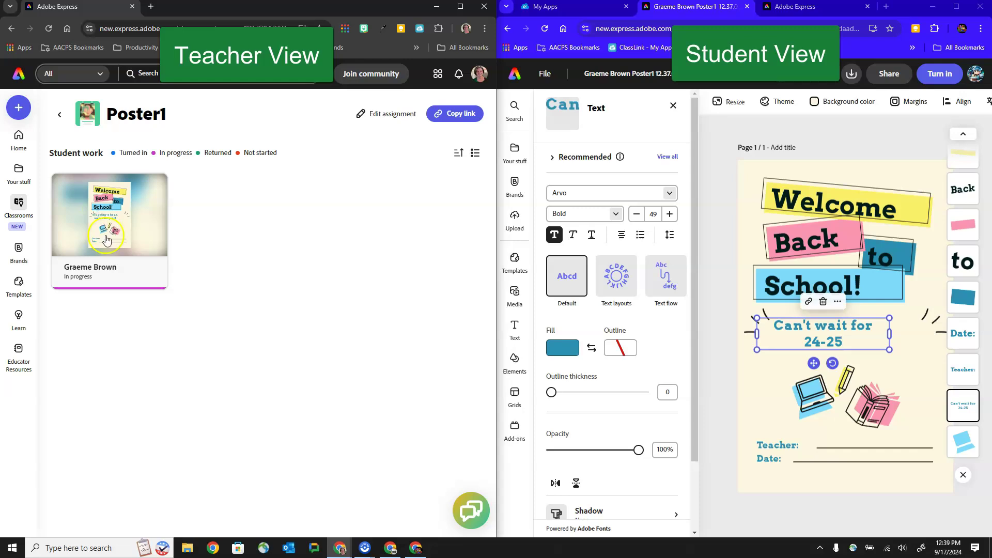
left_click(85, 283)
left_click(109, 284)
- As teacher, comment on the student's poster asking them to add their favorite school subject
left_click(110, 217)
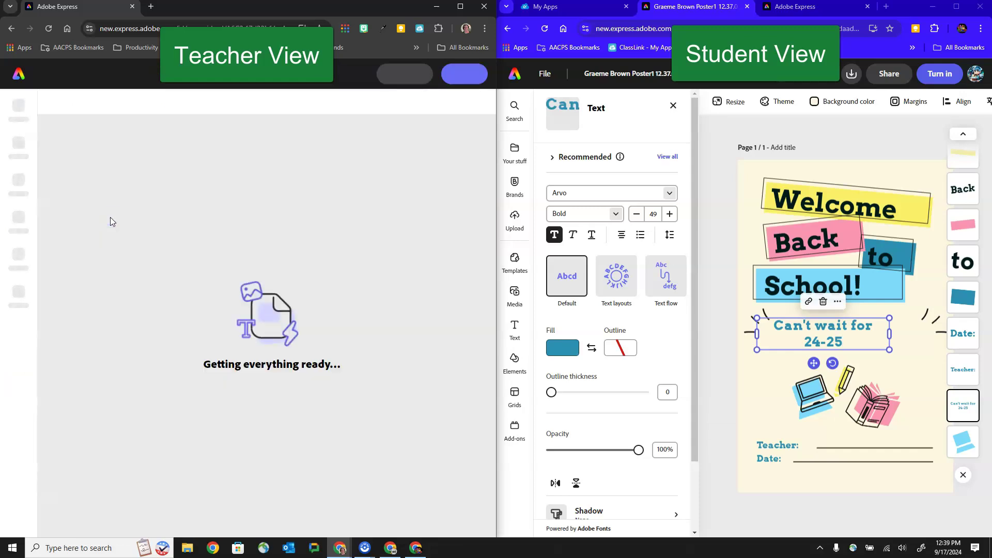
left_click(258, 337)
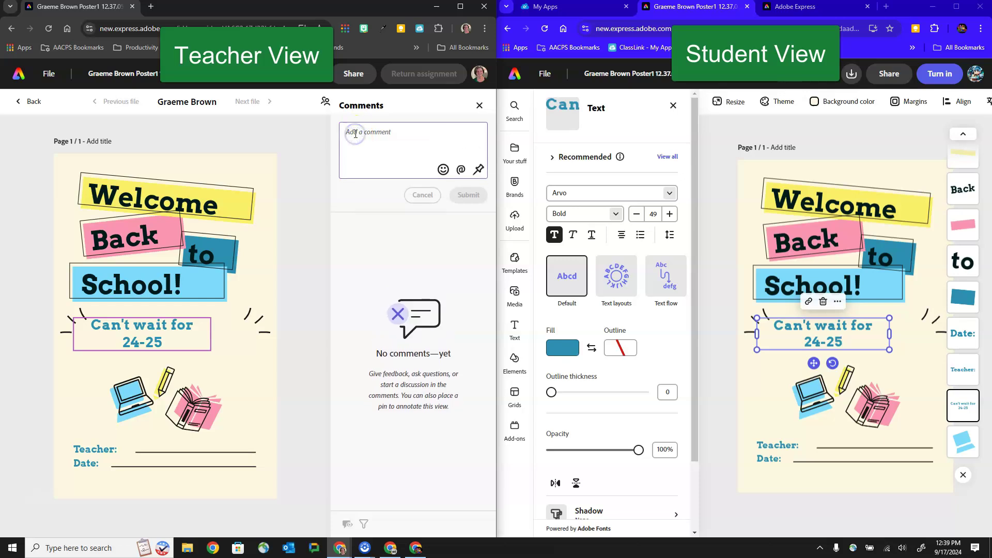
key("Return")
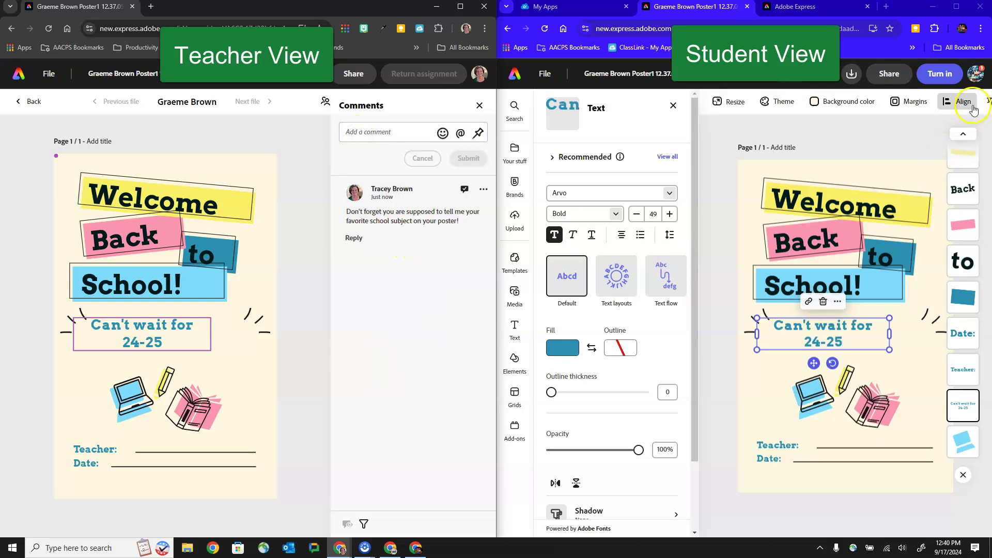
- Read the teacher's comment from the account Notifications list, then close it
left_click(975, 77)
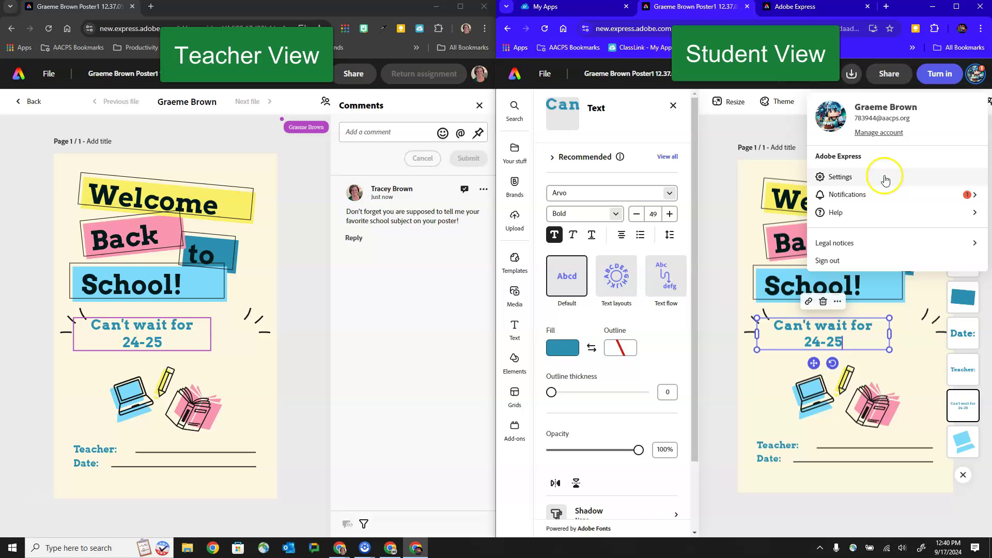
left_click(854, 196)
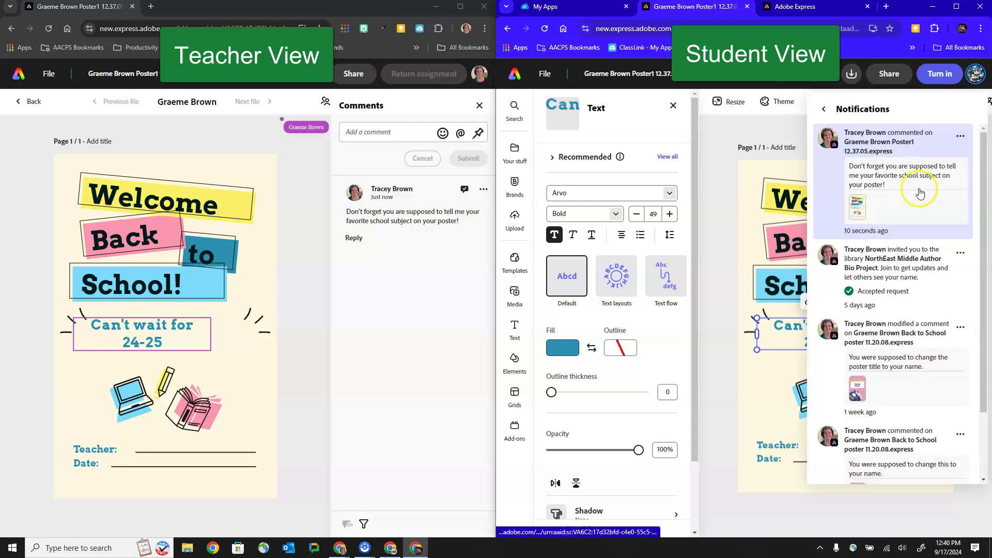
left_click(912, 173)
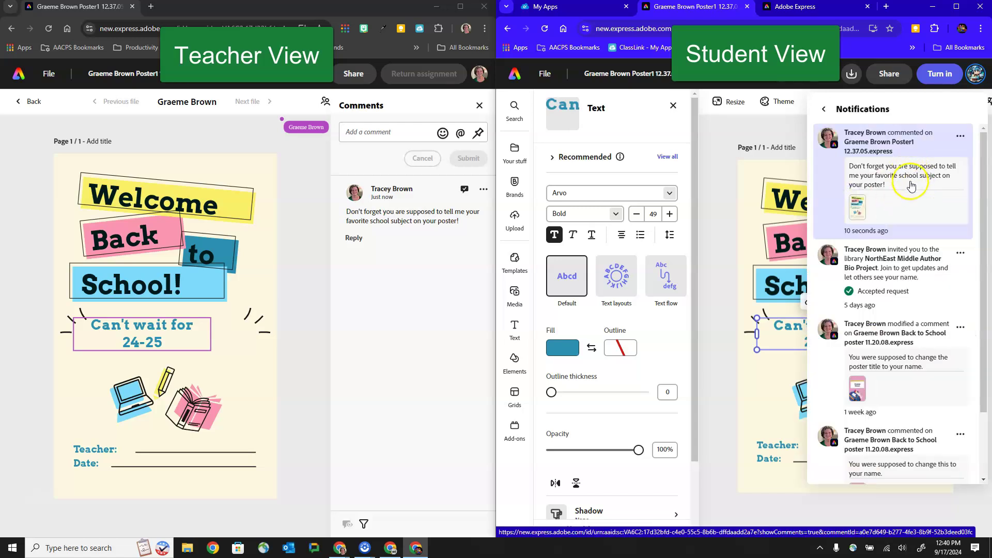
left_click(746, 239)
- Change the subtitle 'Can't wait for 24-25' to 'I really love science'
left_click(827, 332)
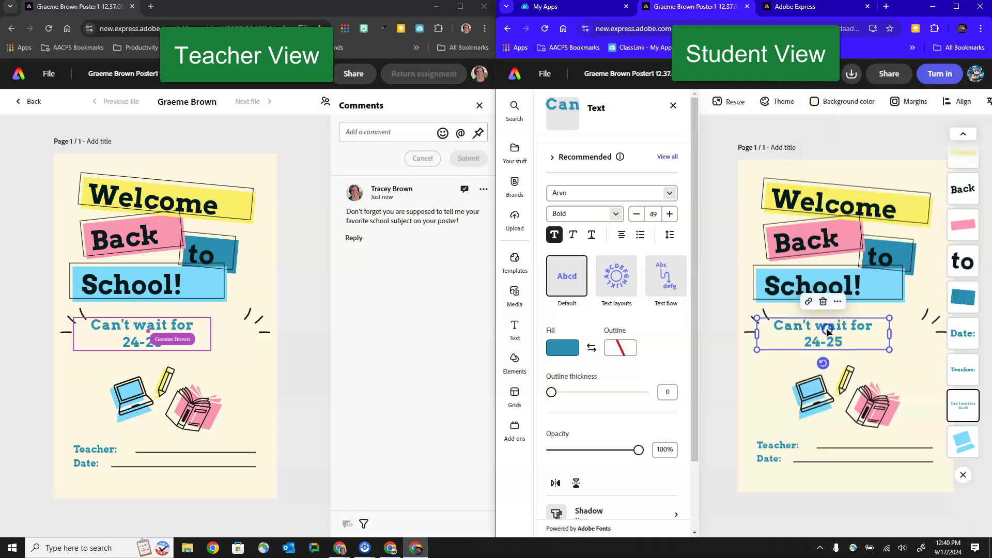
left_click(827, 333)
left_click_drag(846, 343, 771, 324)
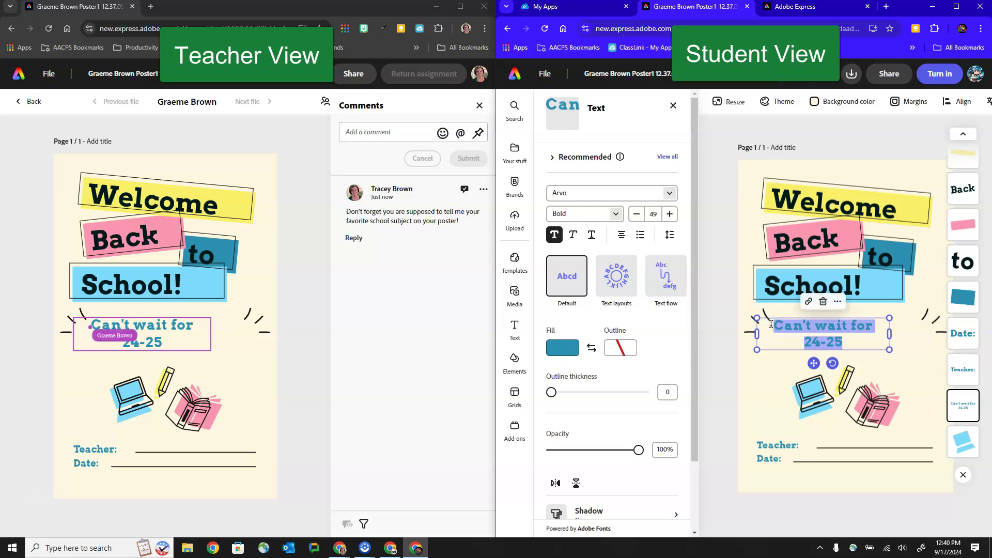
type("I really l")
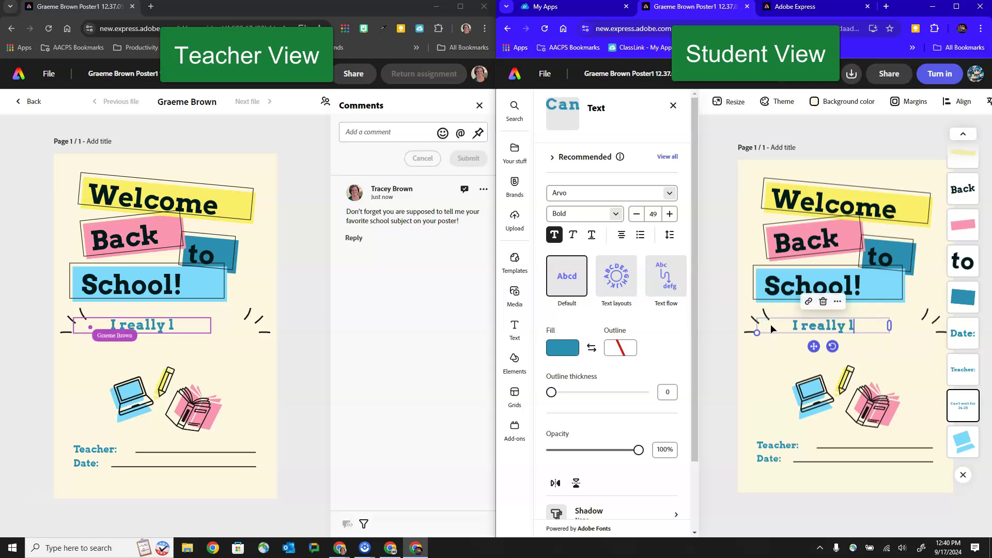
type("ove science")
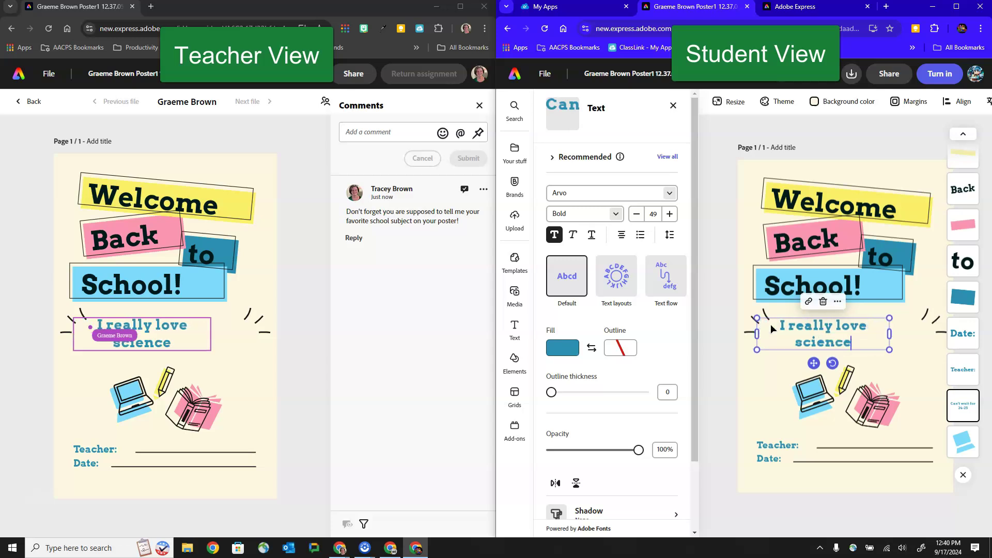
left_click(187, 351)
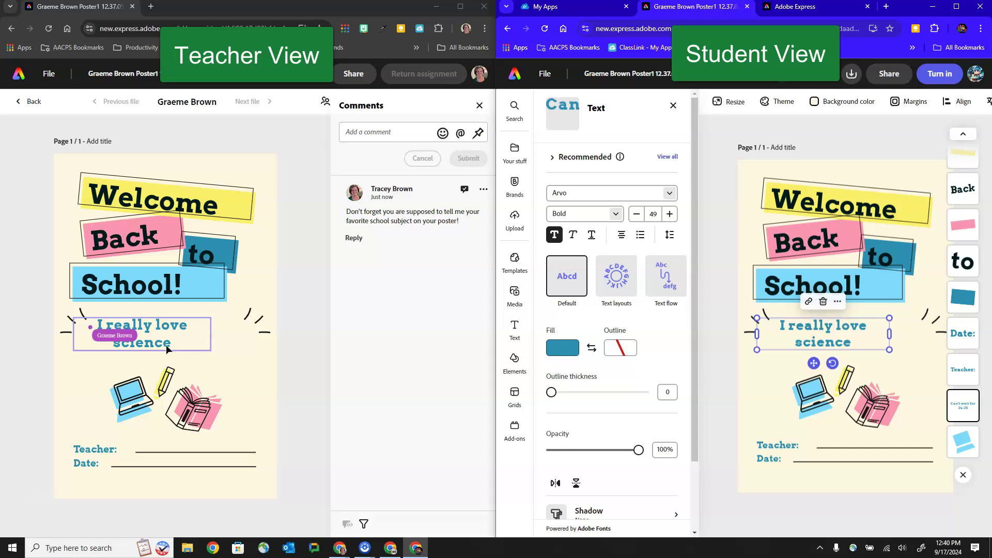
left_click(976, 73)
- Reply 'I made that change' to the teacher's comment, then close the Comments panel
left_click(854, 196)
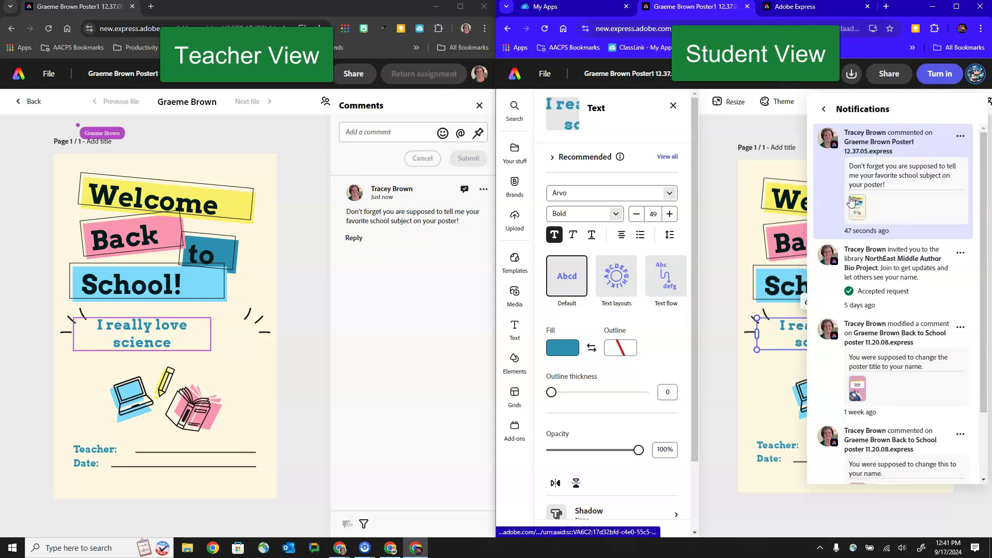
left_click(894, 182)
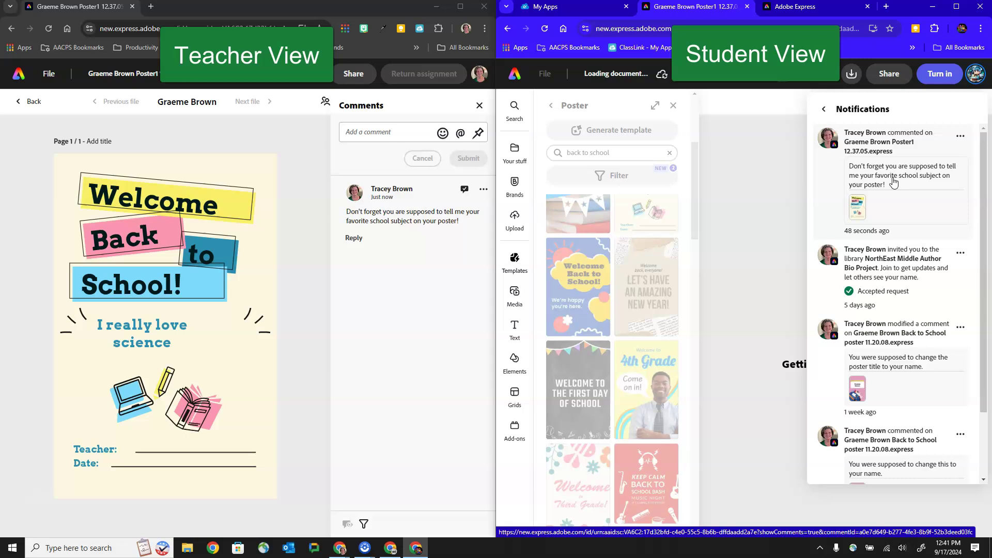
left_click(895, 192)
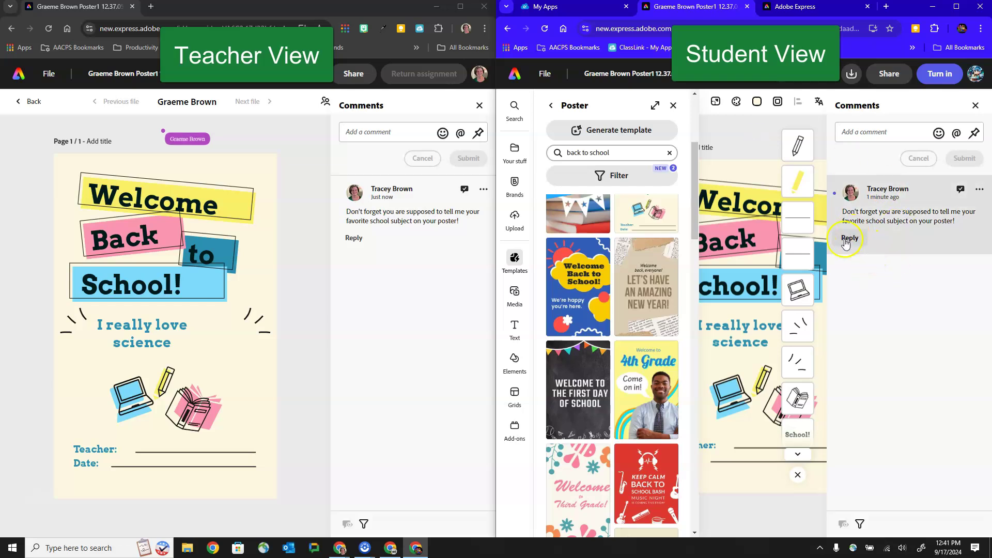
left_click(845, 240)
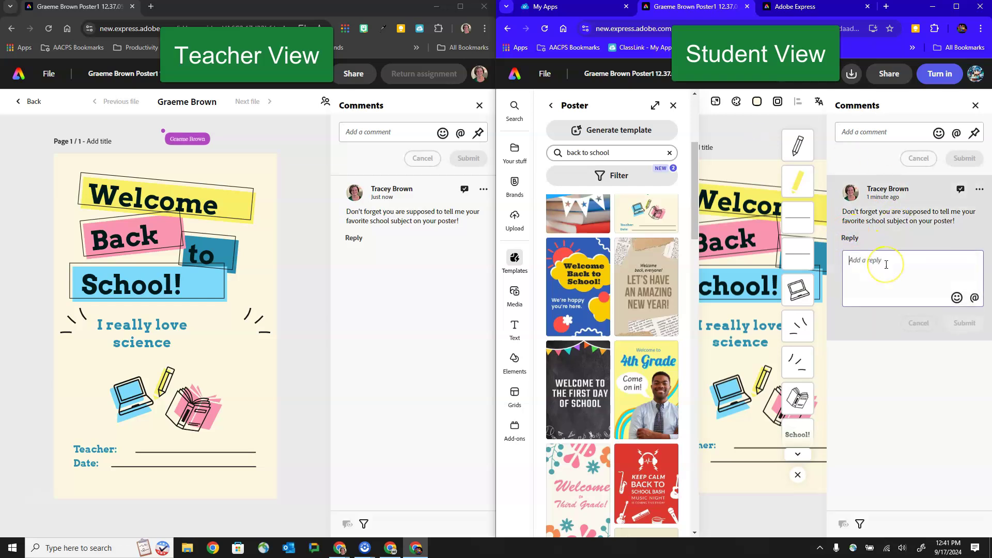
type("I made that c")
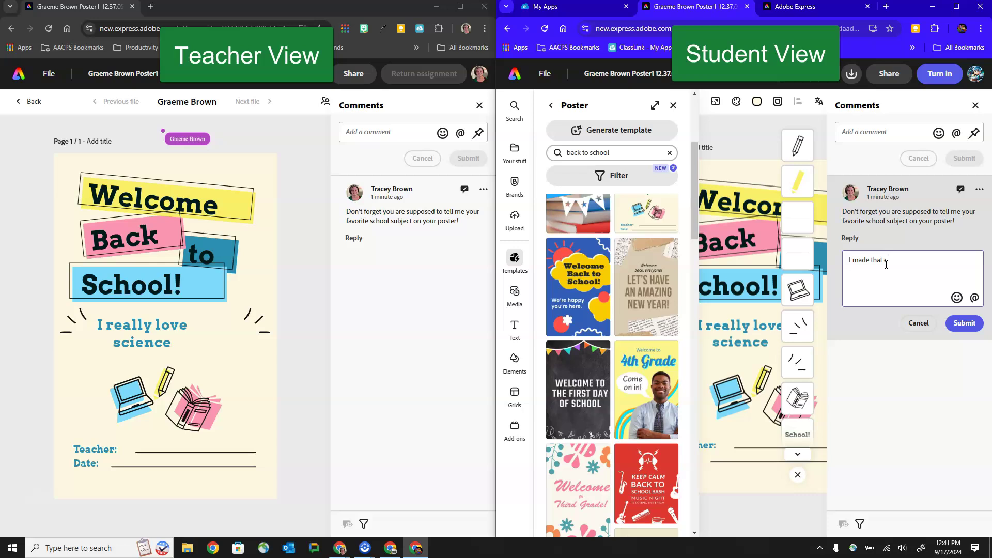
type("hange")
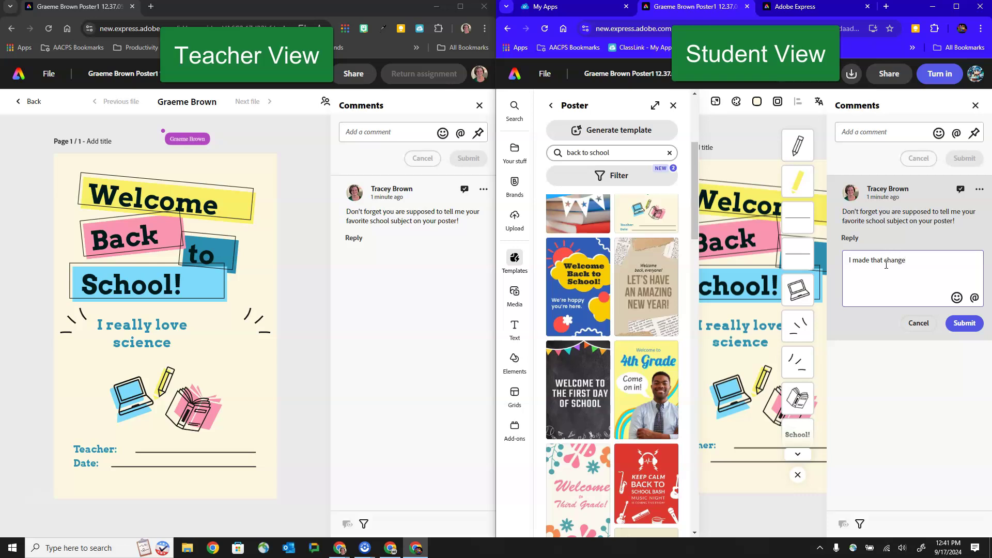
left_click(964, 324)
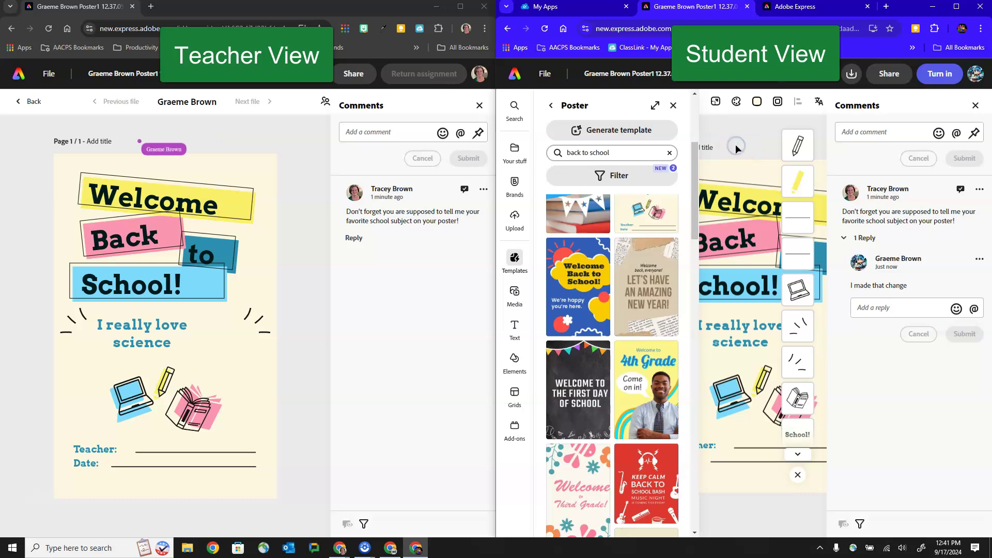
left_click(975, 106)
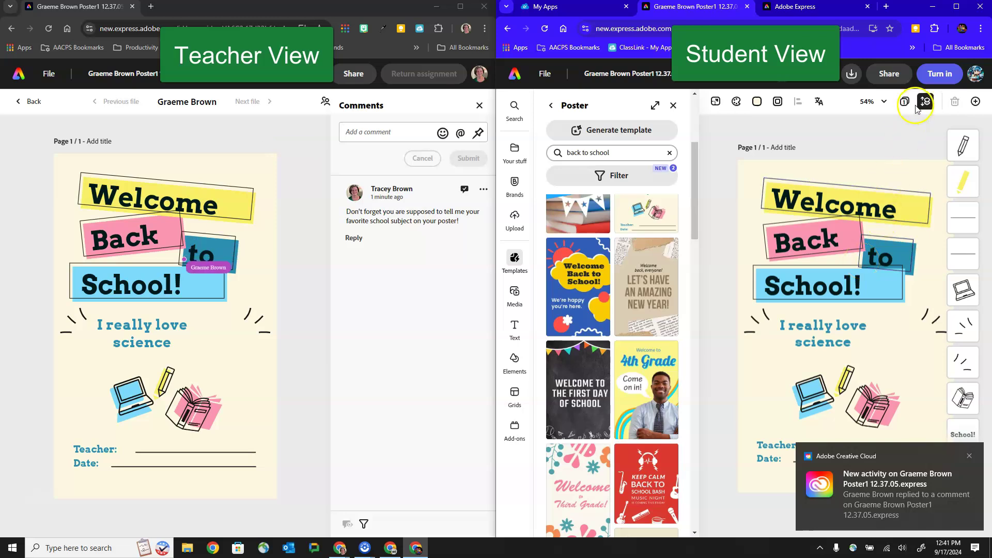
- Turn in the poster, dismiss the confirmation, and return to the teacher's Poster1 page
left_click(939, 77)
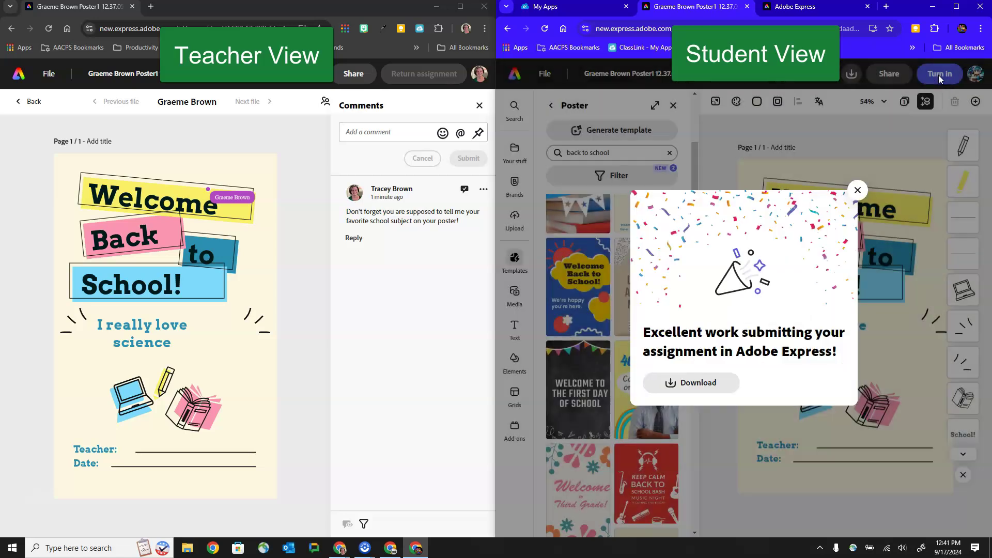
left_click(857, 190)
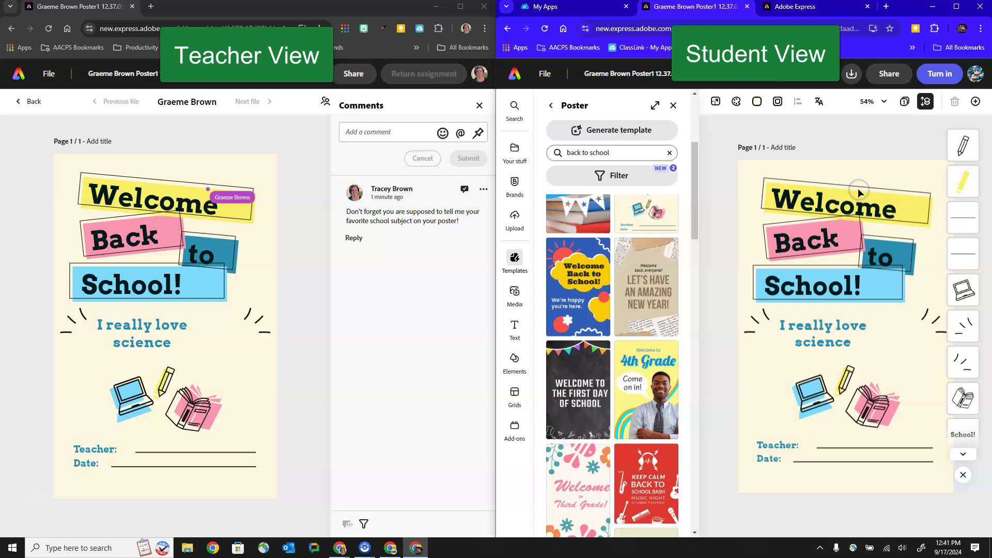
left_click(21, 102)
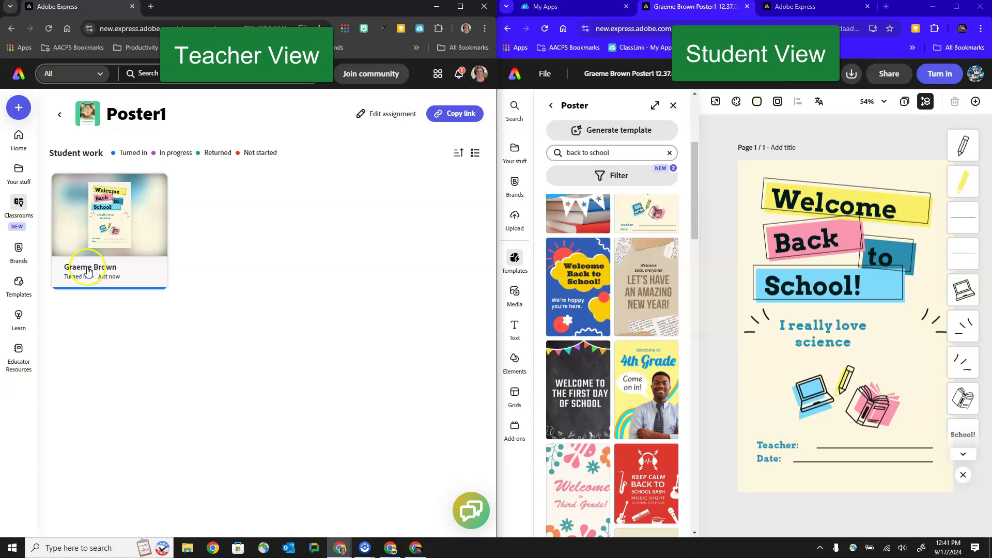
- As teacher, open the turned-in poster and view the student's reply through Notifications
left_click(88, 270)
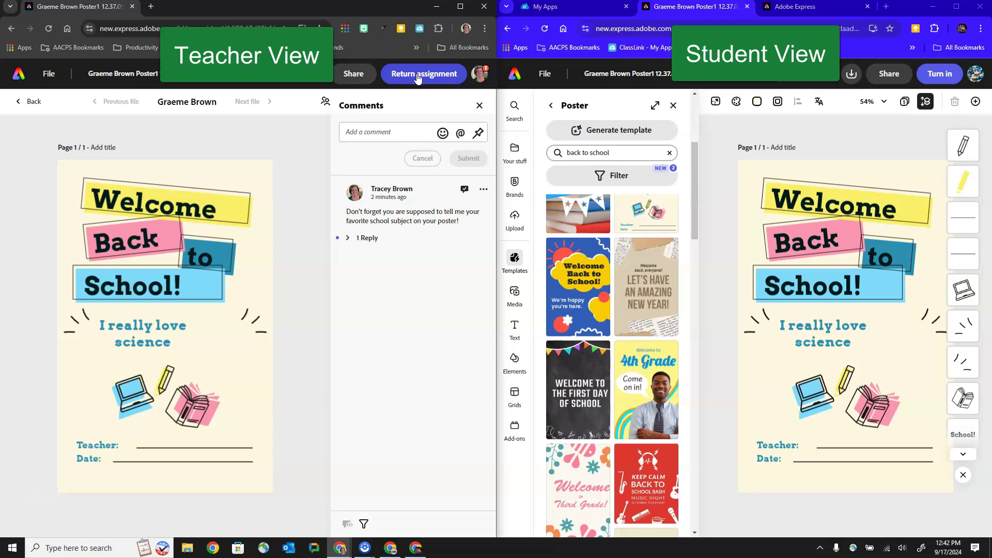
left_click(480, 81)
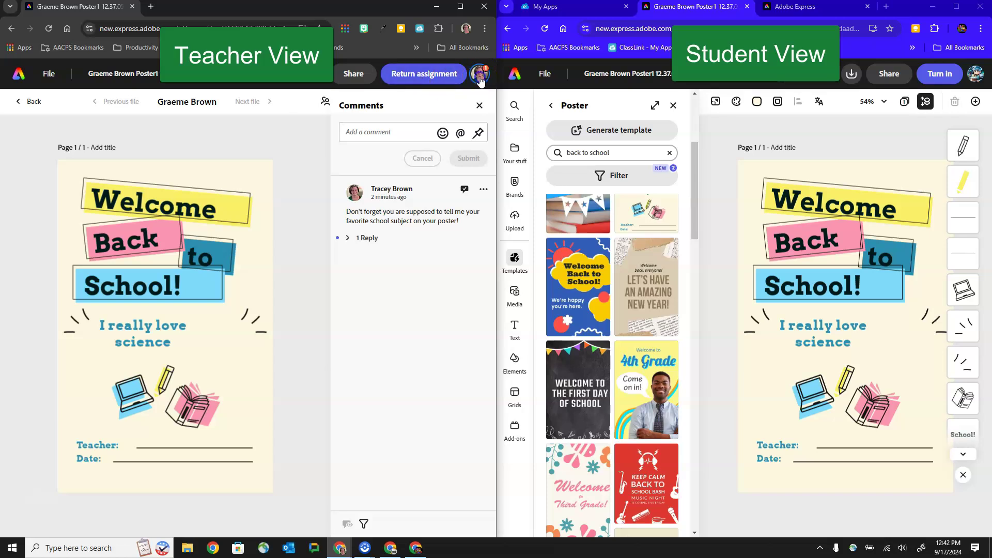
left_click(363, 197)
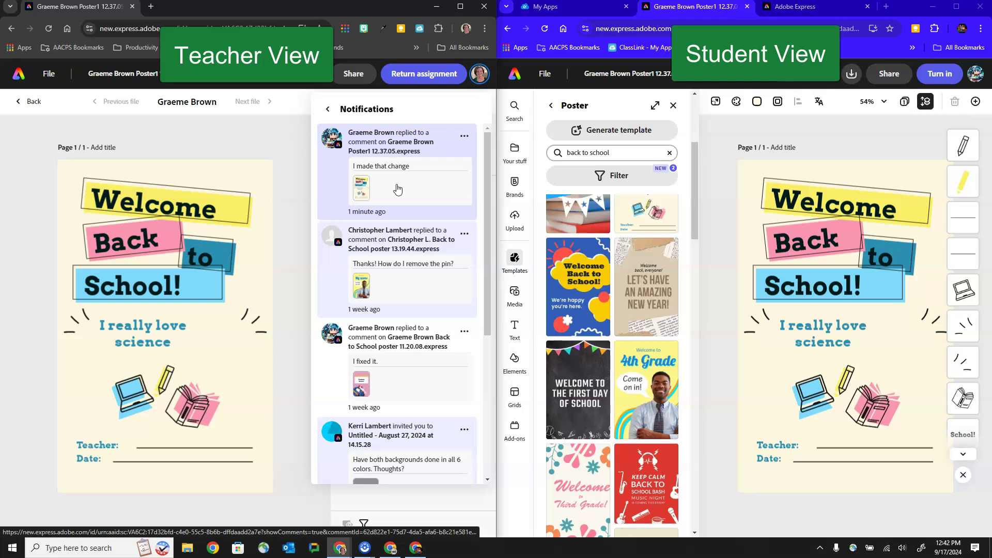
left_click(403, 160)
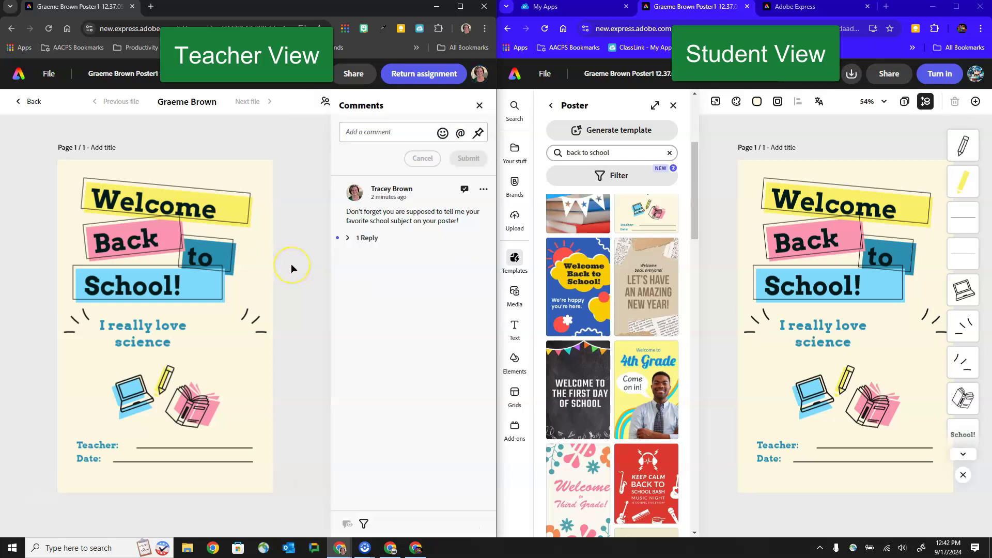